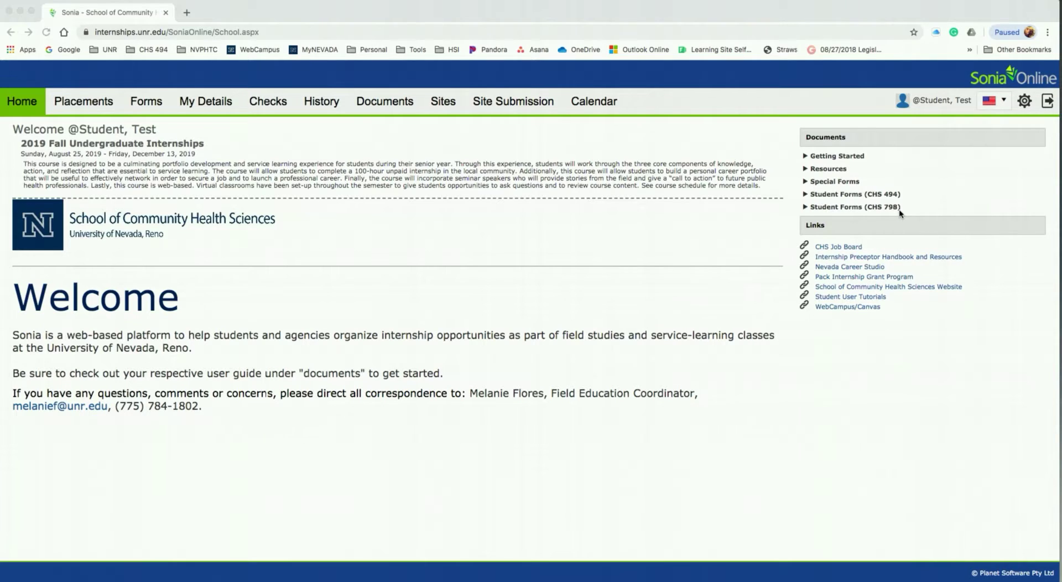
# Expand the CHS 494 and CHS 798 Student Forms and the Special Forms in the home page's document list
pyautogui.click(806, 199)
pyautogui.click(806, 195)
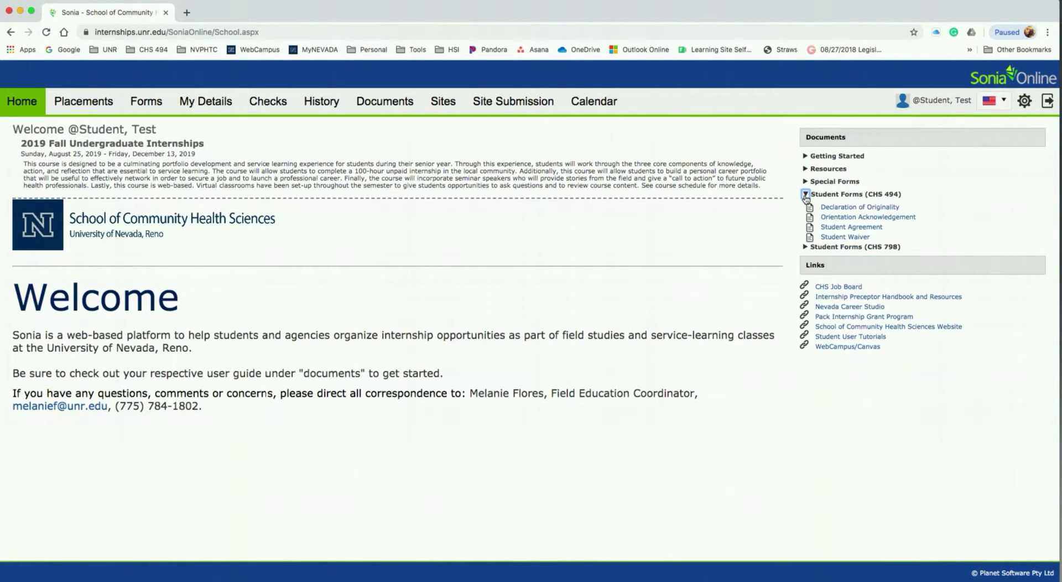
pyautogui.click(806, 248)
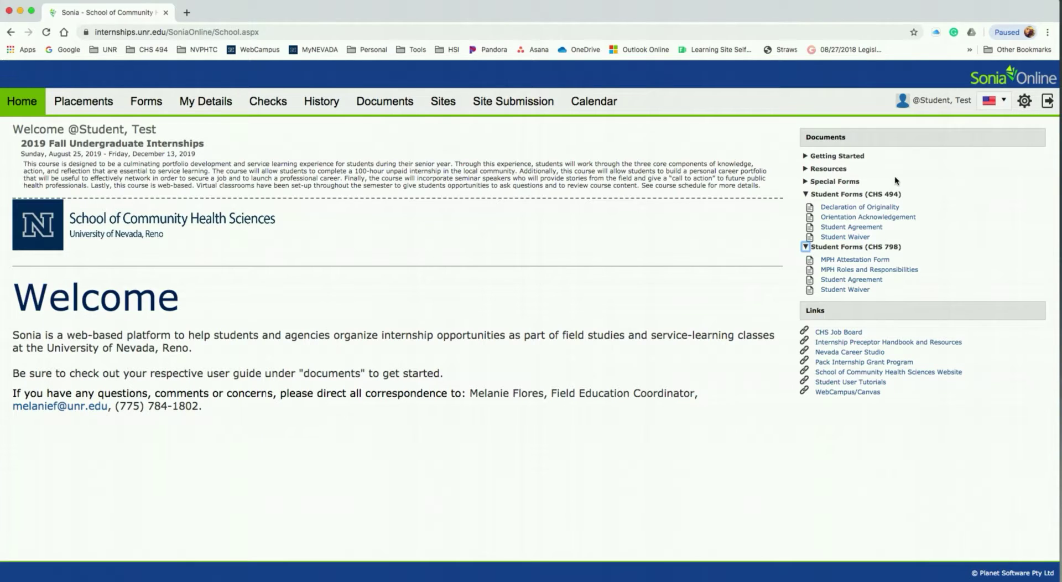
pyautogui.click(806, 183)
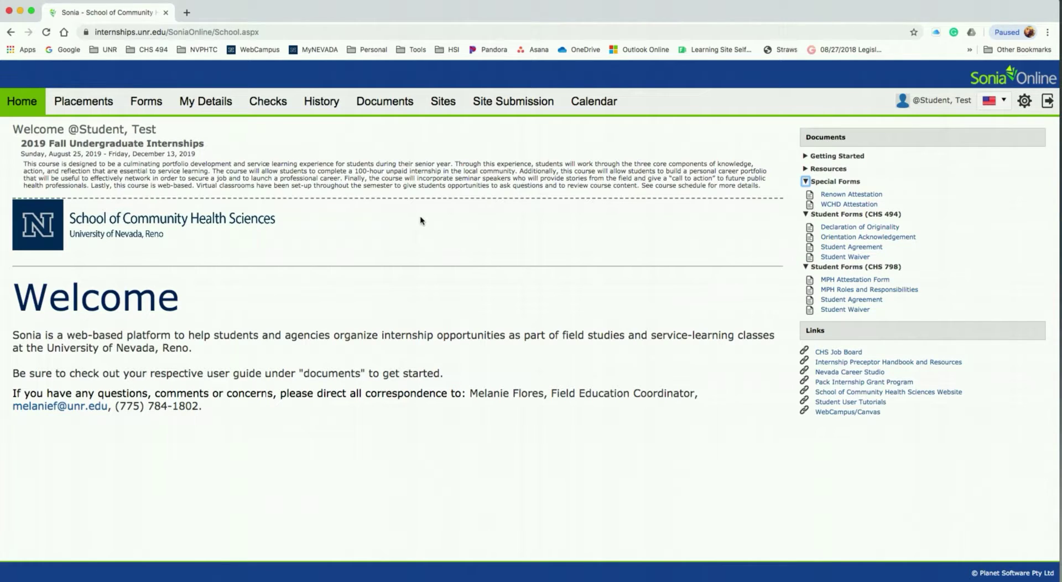
# Open the Checks page and review its instructions, the Declaration of Originality and the other required checks
pyautogui.click(272, 103)
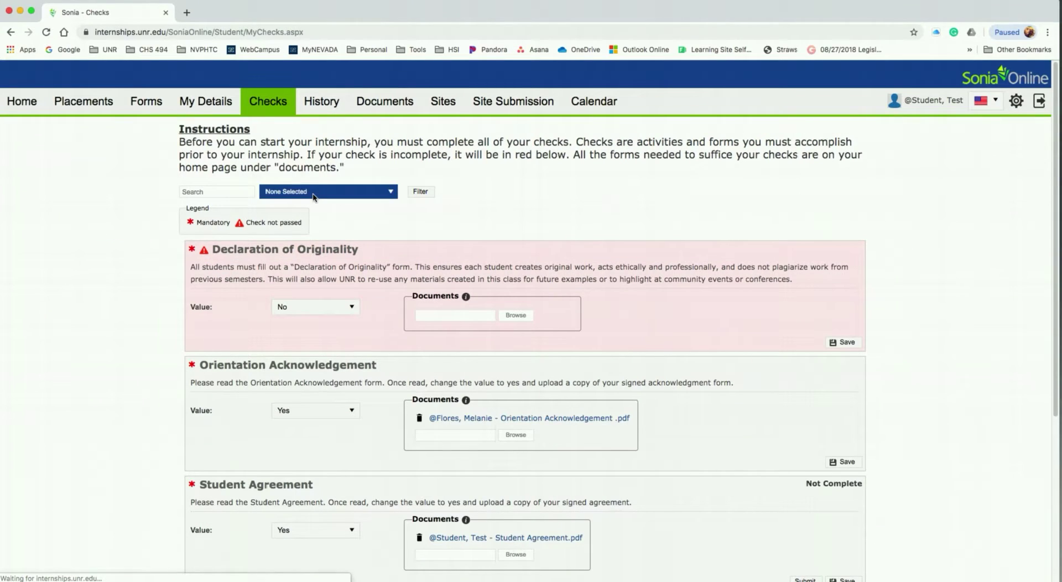
pyautogui.scroll(-5, 155, 236)
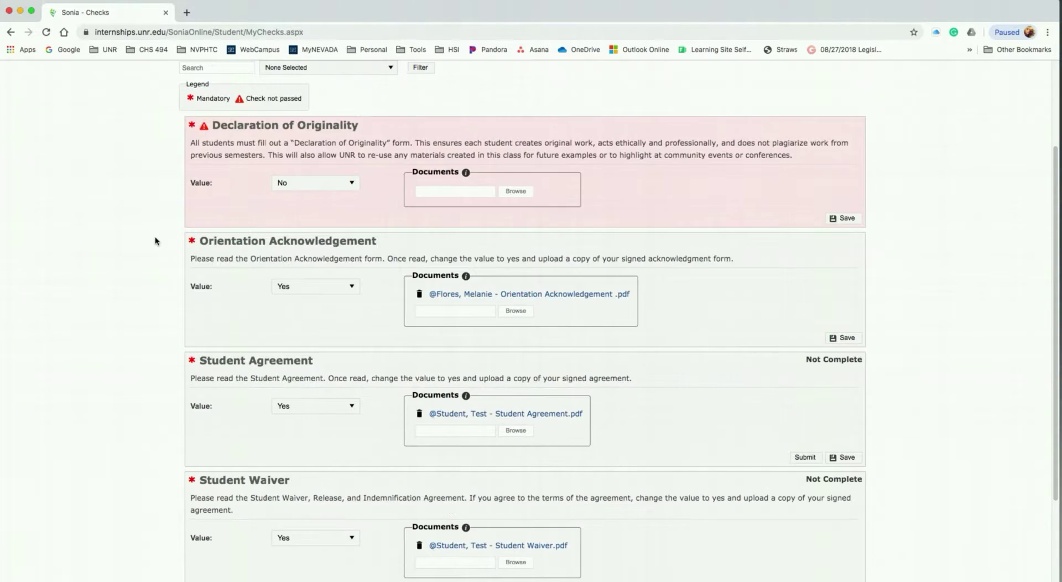
pyautogui.scroll(5, 154, 237)
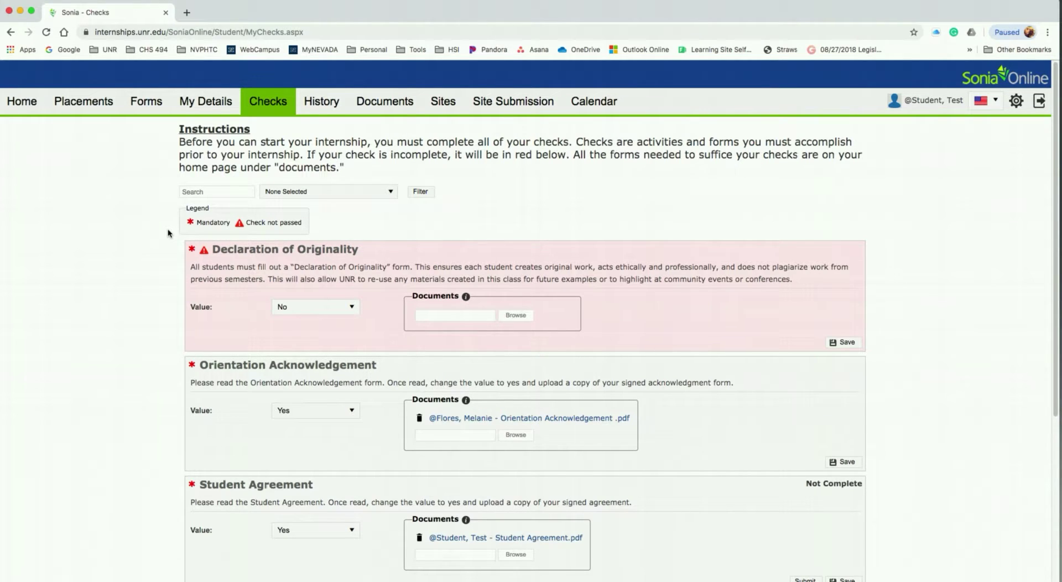
pyautogui.scroll(-1, 168, 229)
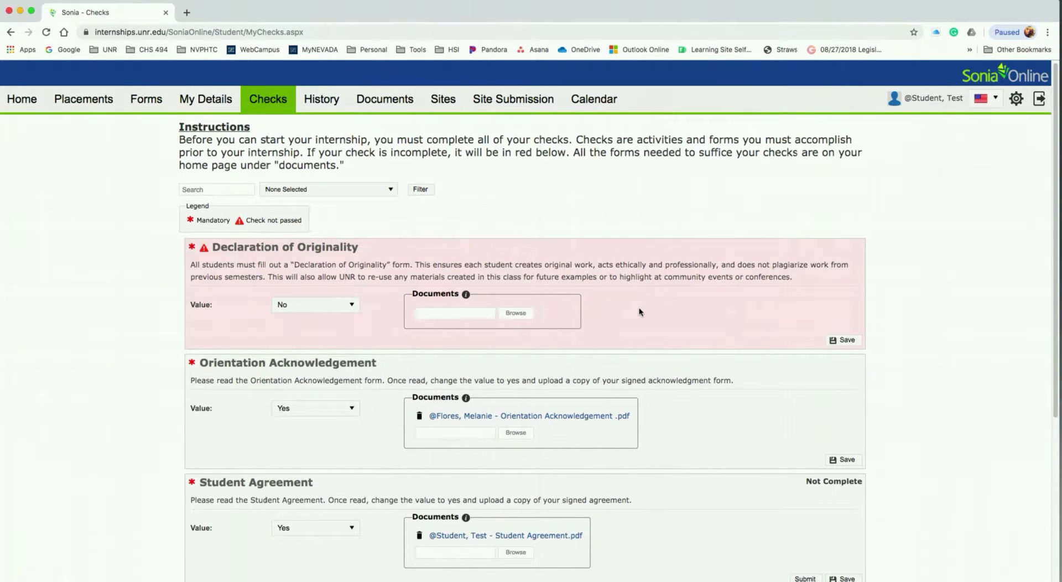
pyautogui.scroll(-4, 639, 309)
pyautogui.scroll(2, 639, 311)
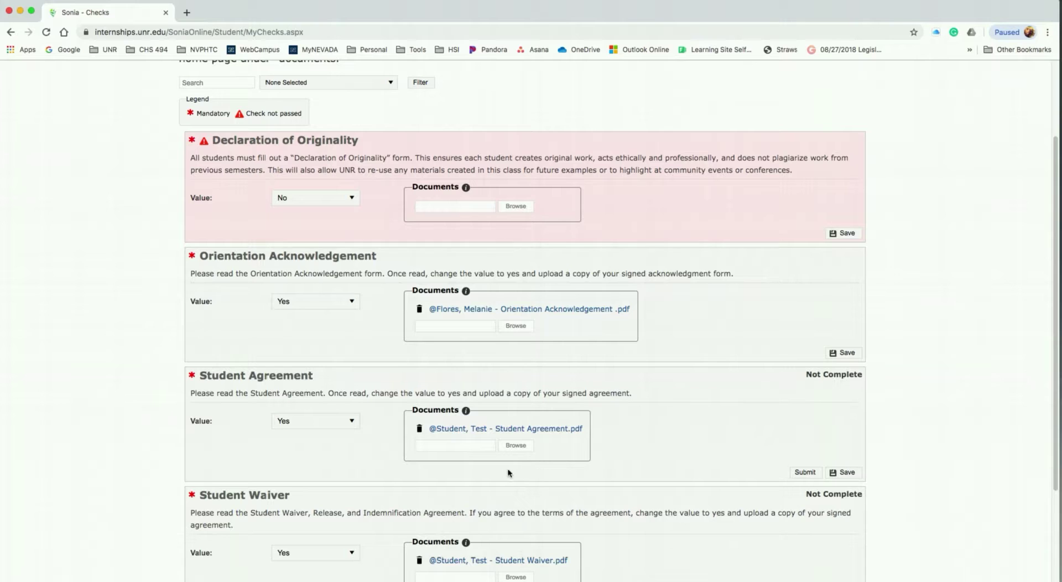
# Change the value of the Declaration of Originality check to Yes
pyautogui.click(336, 423)
pyautogui.click(458, 465)
pyautogui.scroll(3, 432, 284)
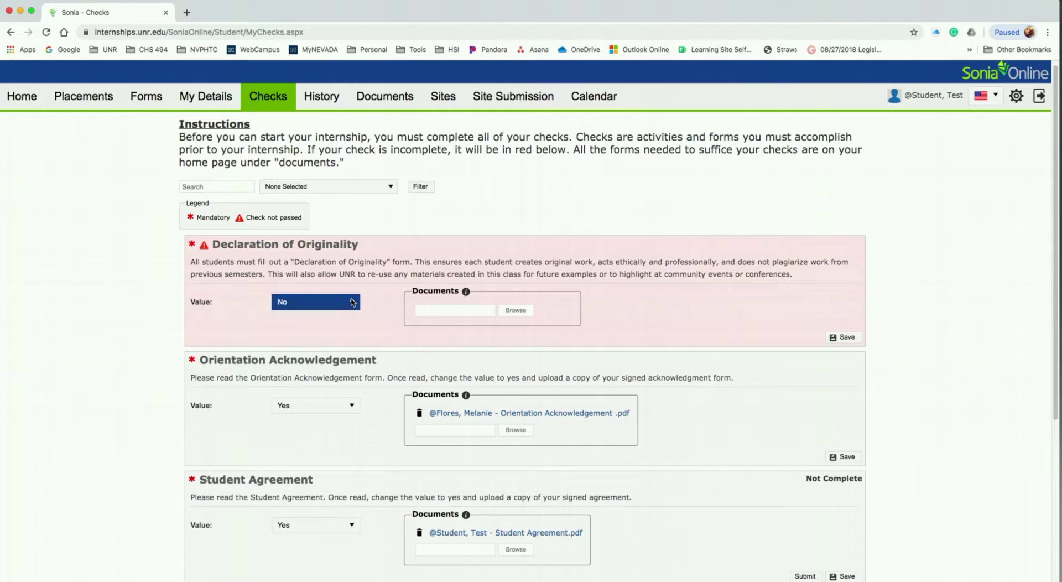
pyautogui.click(332, 302)
pyautogui.click(324, 331)
pyautogui.scroll(-5, 140, 322)
pyautogui.scroll(5, 144, 290)
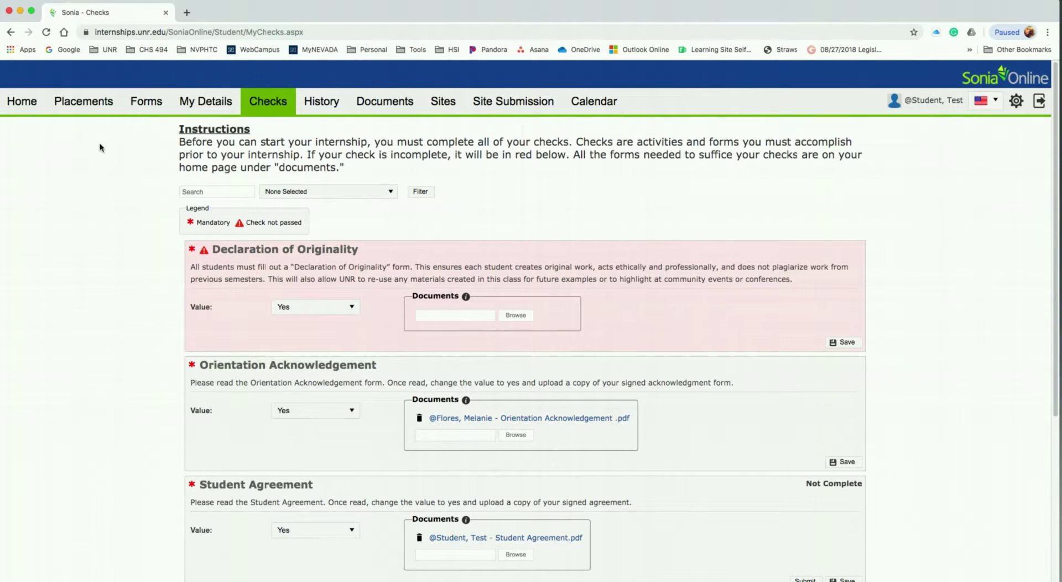
# View the outstanding checks on the Placements page and return to the end of the Checks list
pyautogui.click(79, 103)
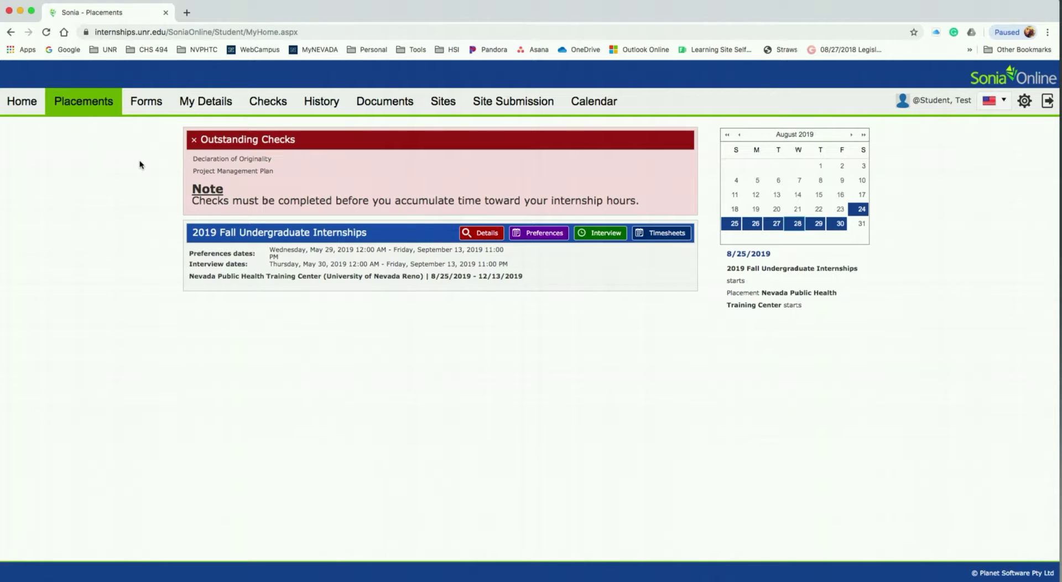
pyautogui.click(263, 105)
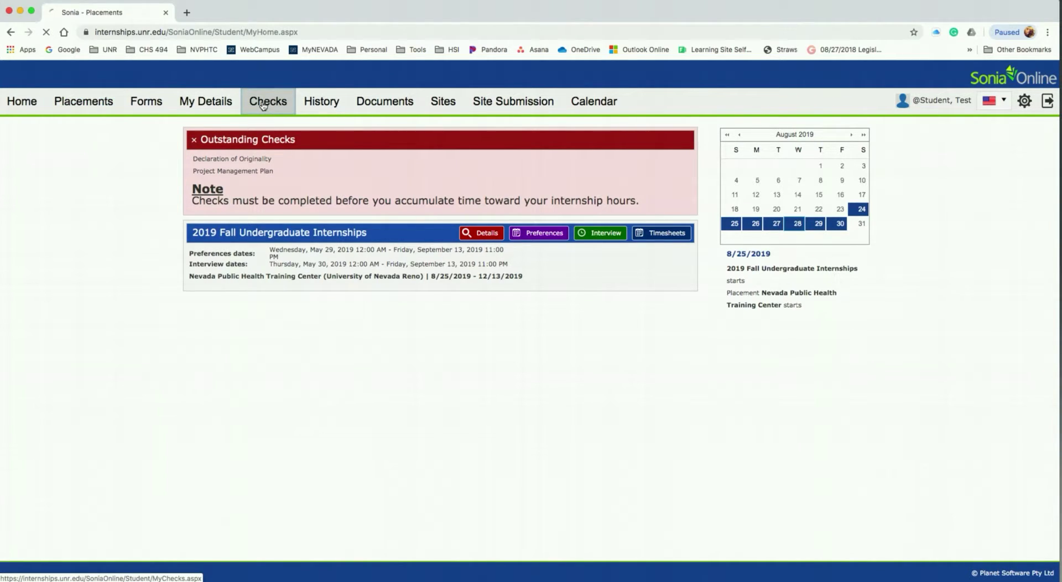
pyautogui.scroll(-5, 146, 294)
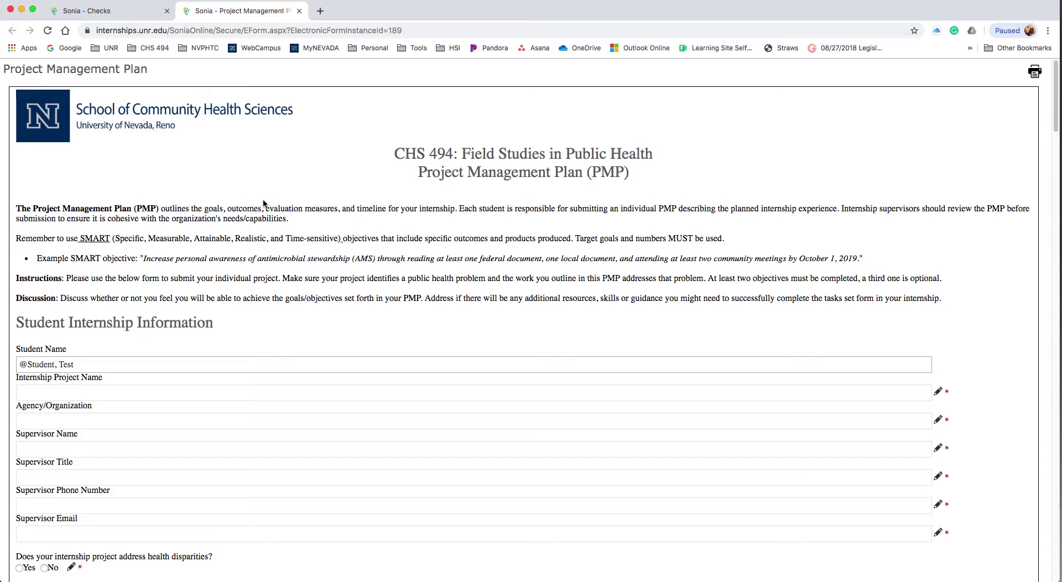
# Examine the Project Management Plan form's goal statement, work plan objectives, activity tables, discussion section and draft-saving and submission options
pyautogui.scroll(-10, 263, 202)
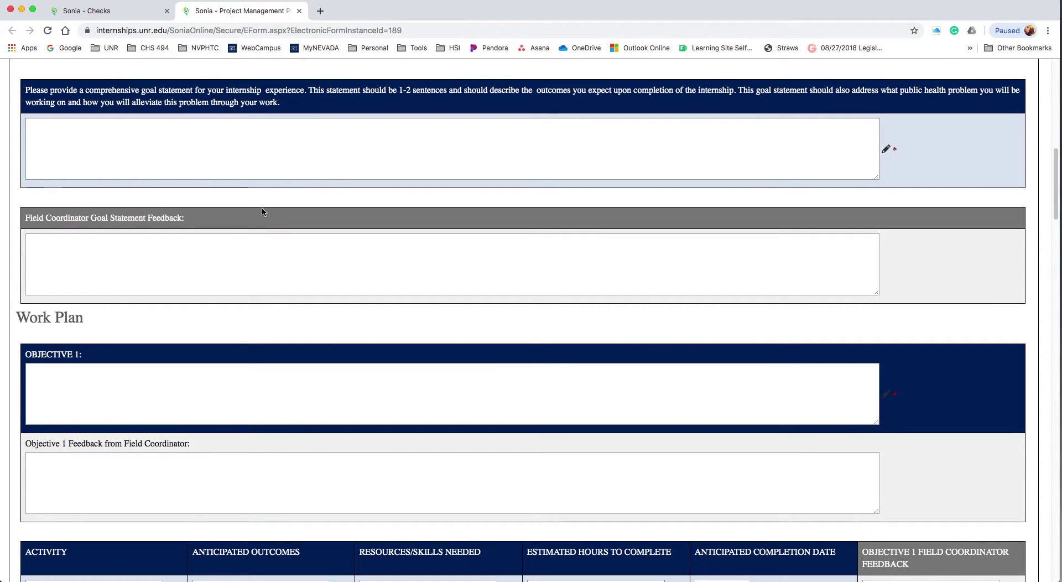
pyautogui.scroll(3, 262, 212)
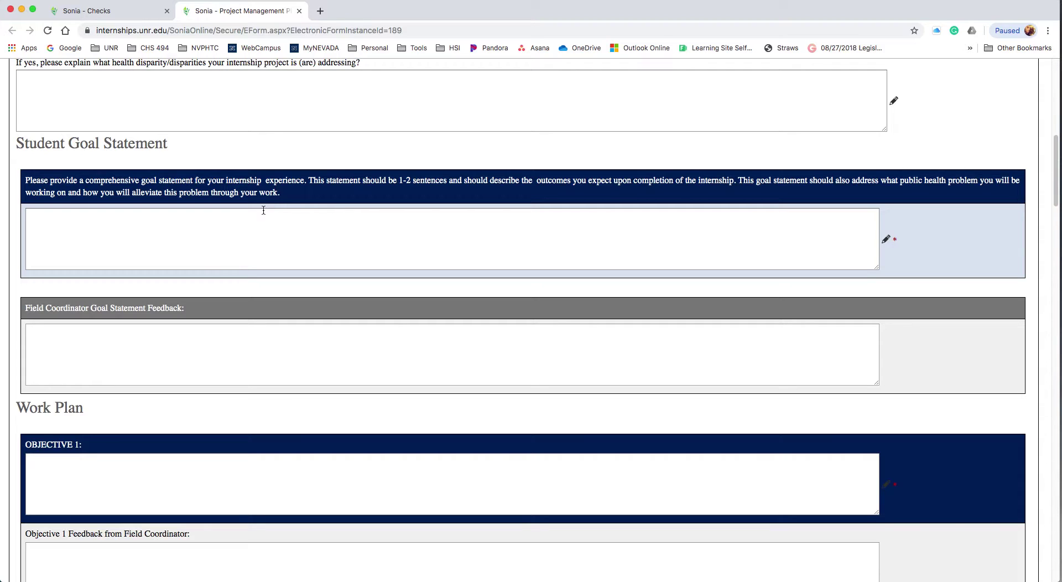
pyautogui.scroll(3, 263, 210)
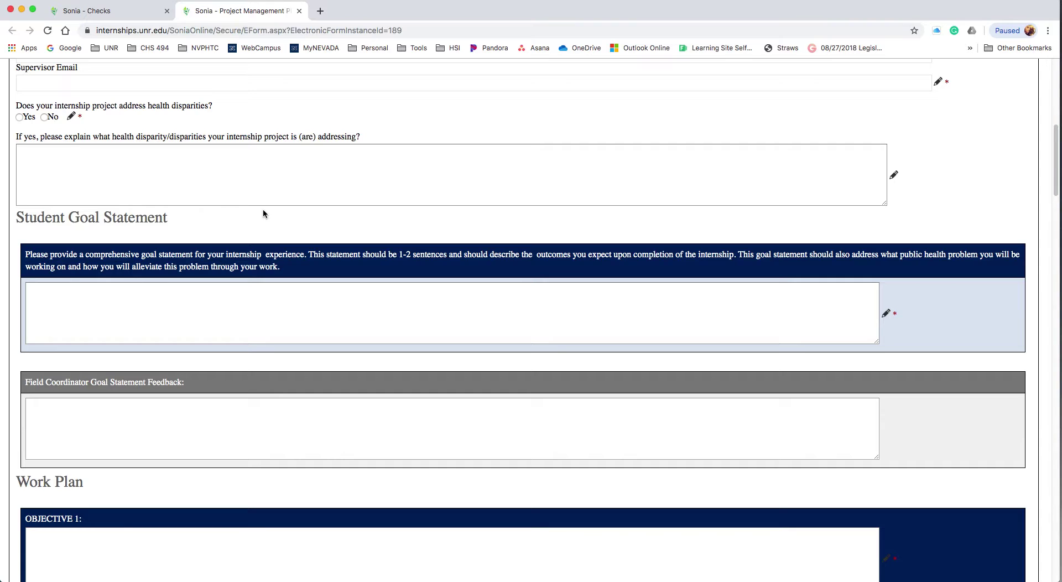
pyautogui.scroll(-15, 263, 214)
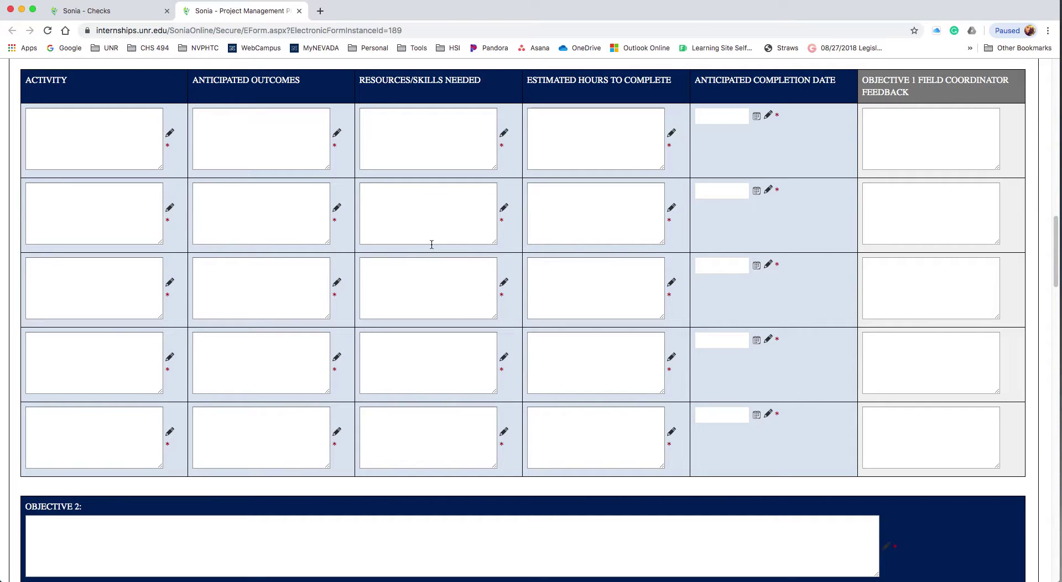
pyautogui.scroll(2, 432, 244)
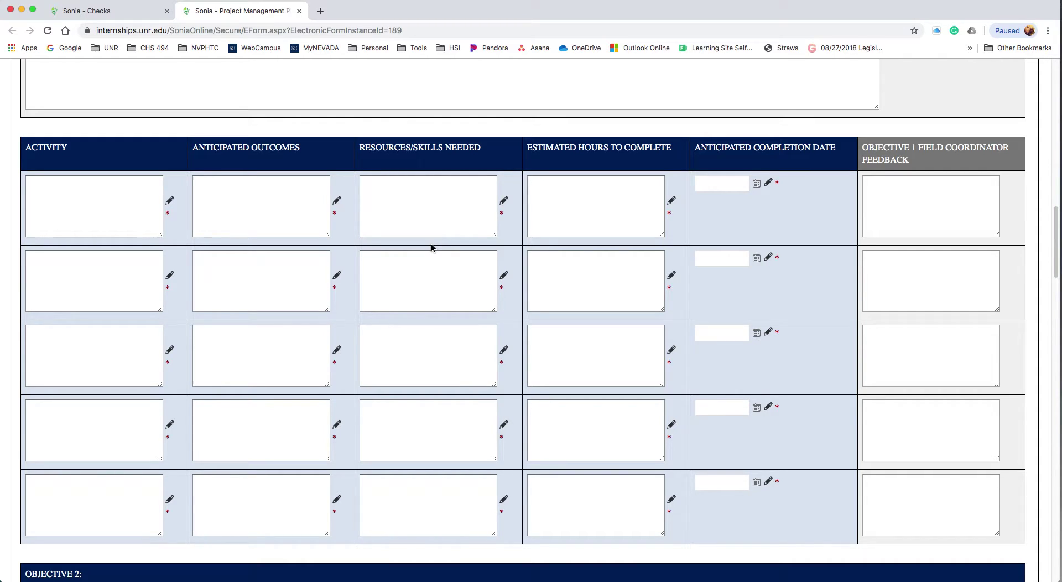
pyautogui.scroll(10, 431, 248)
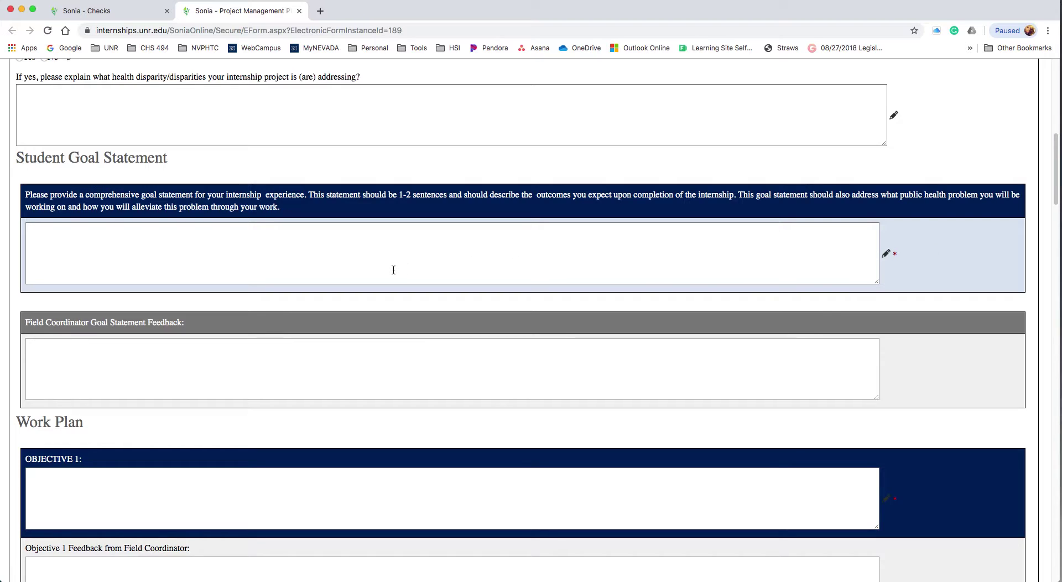
pyautogui.scroll(-2, 390, 272)
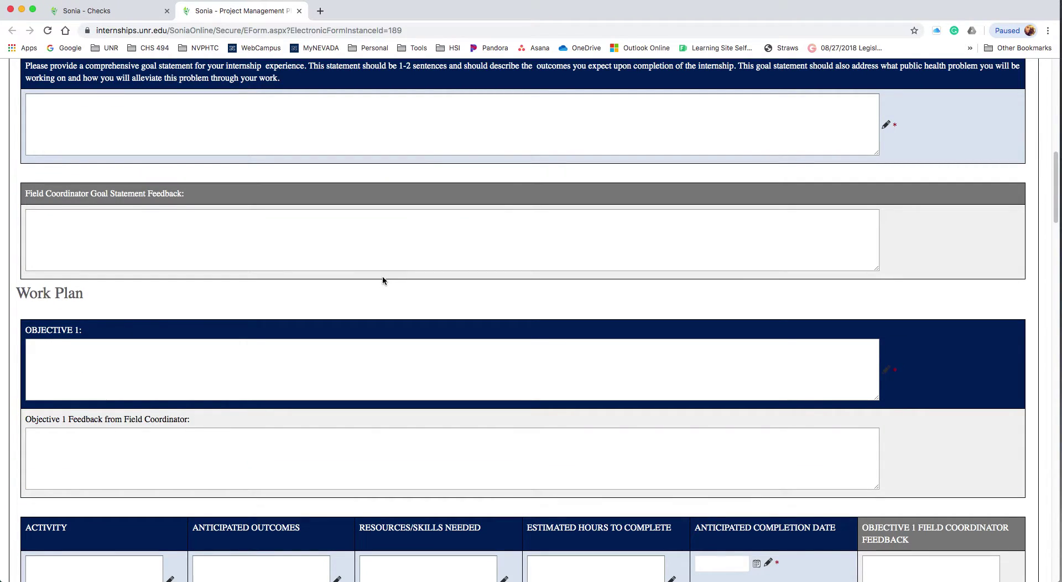
pyautogui.scroll(-4, 376, 277)
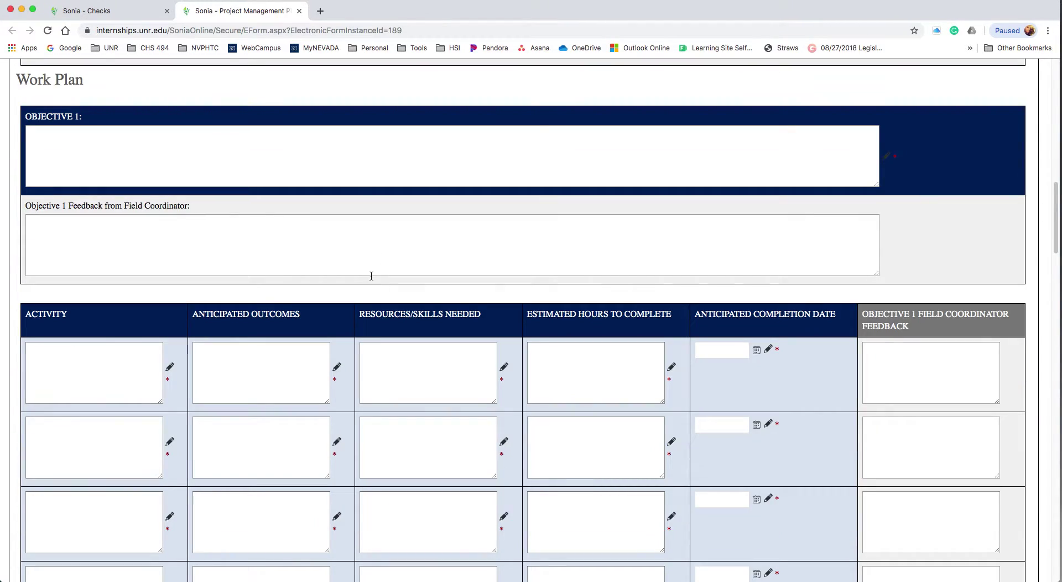
pyautogui.scroll(-1, 370, 277)
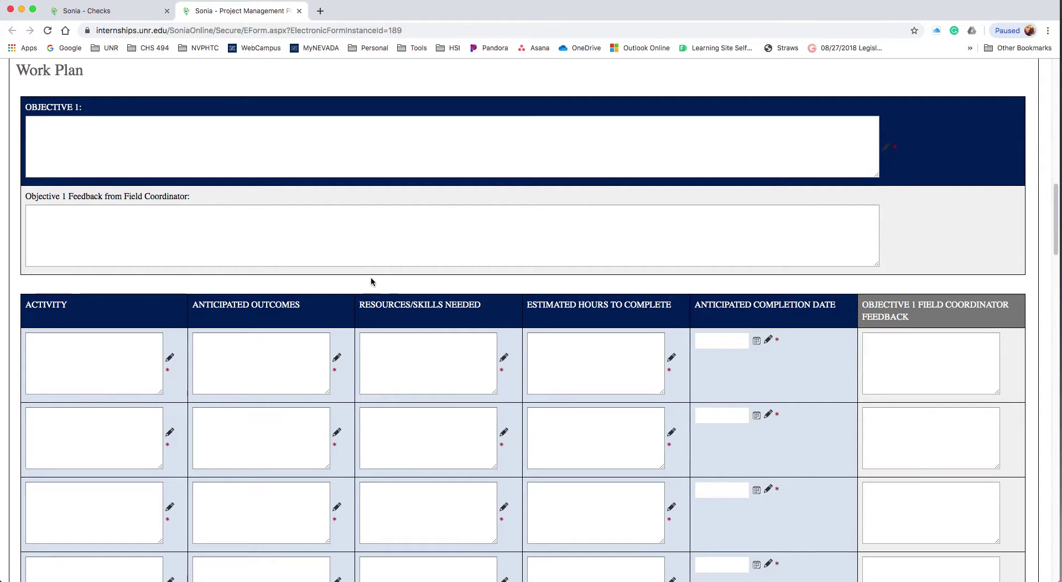
pyautogui.scroll(-6, 371, 279)
pyautogui.scroll(-20, 370, 277)
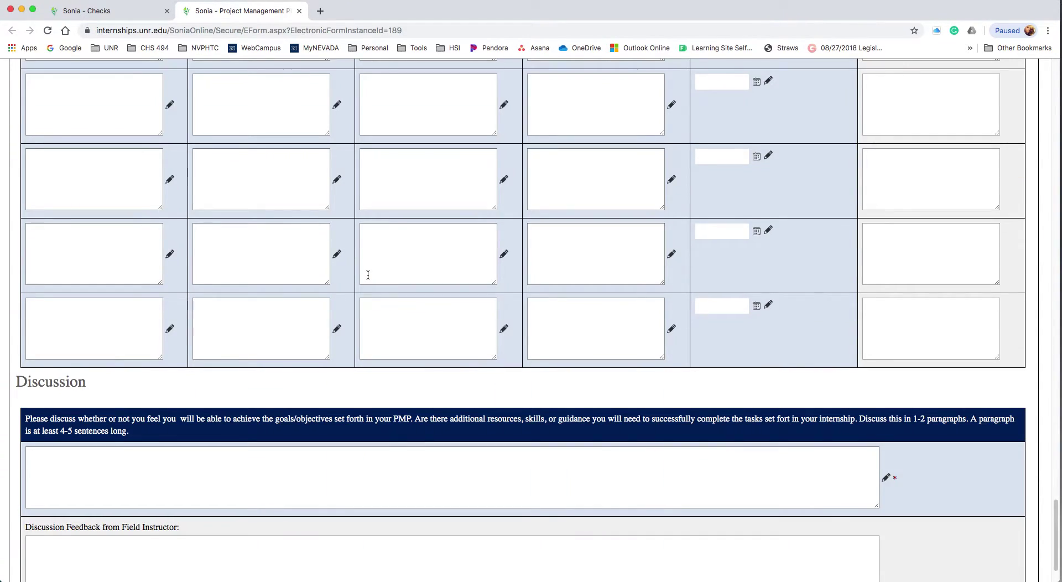
pyautogui.scroll(-2, 369, 277)
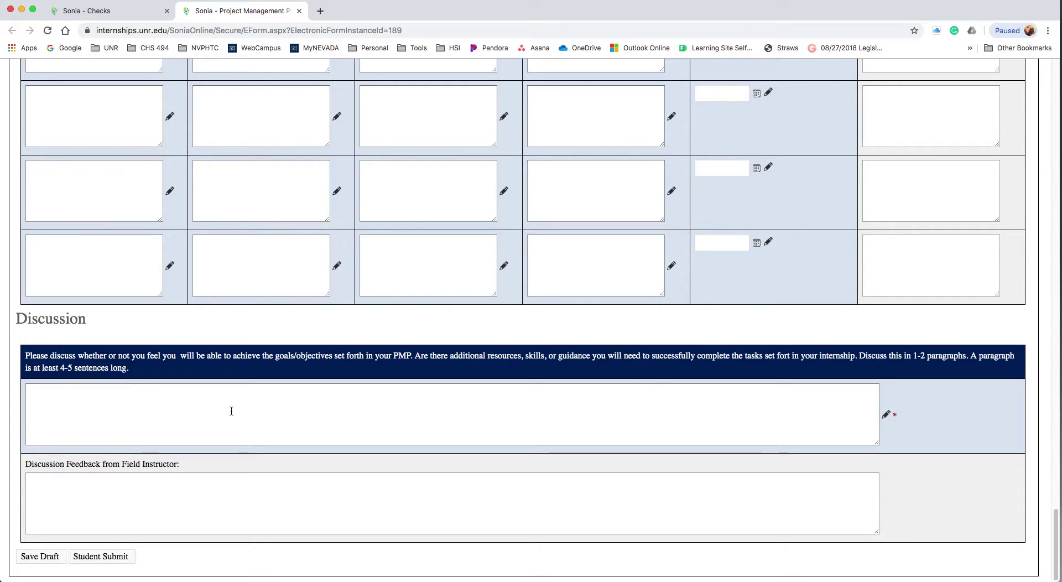
pyautogui.click(37, 565)
# Open the 2019 Fall Undergraduate Internships Project Management Plan for editing from the Forms page and look through the form
pyautogui.click(127, 17)
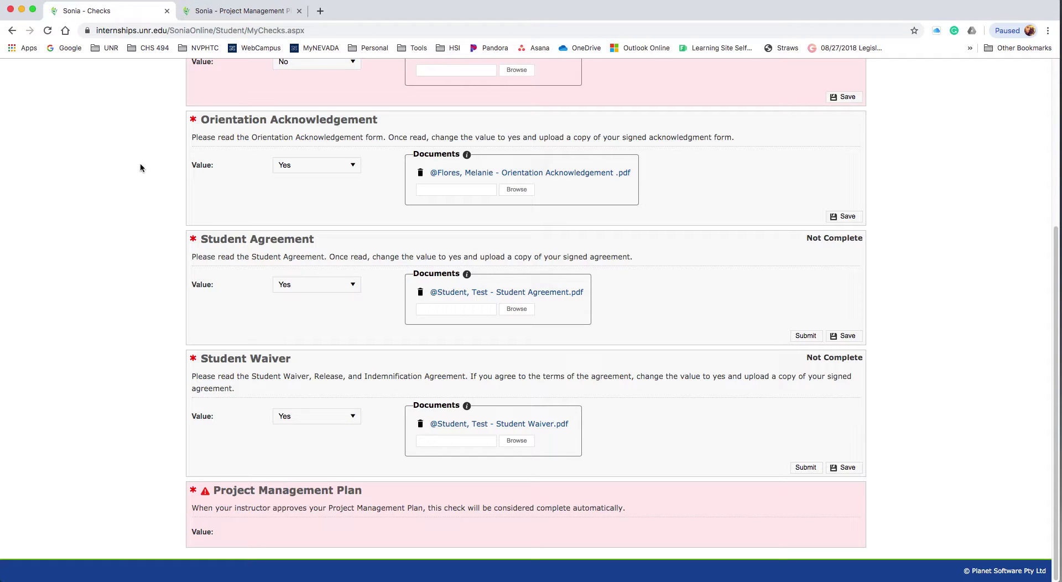
pyautogui.scroll(5, 168, 152)
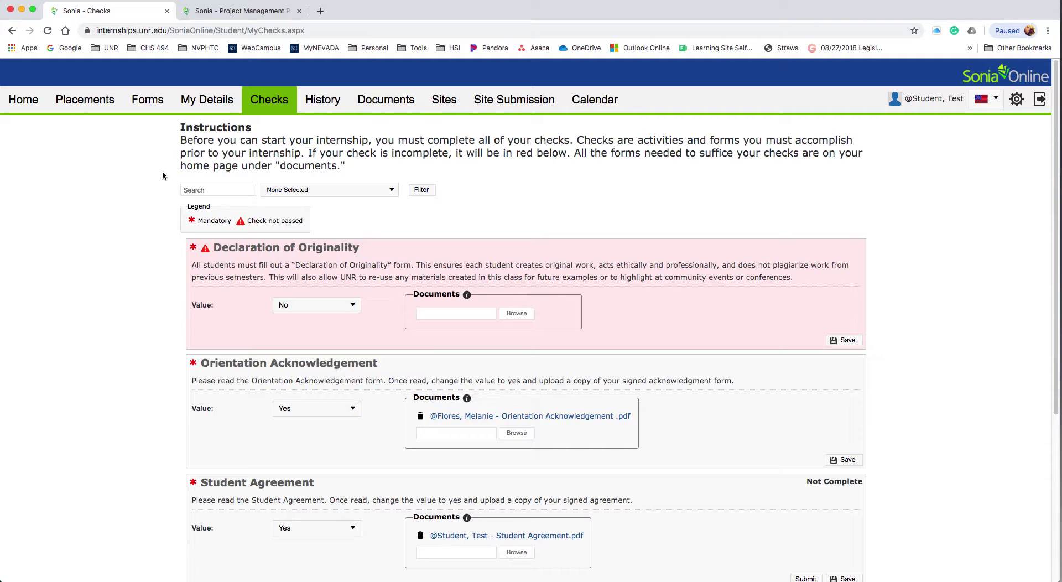
pyautogui.click(153, 104)
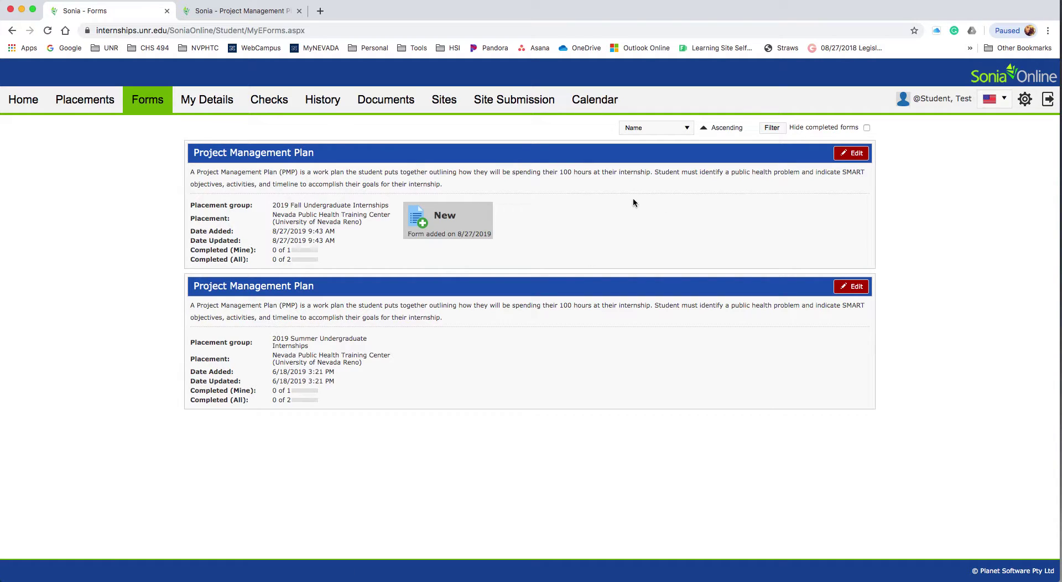
pyautogui.click(853, 157)
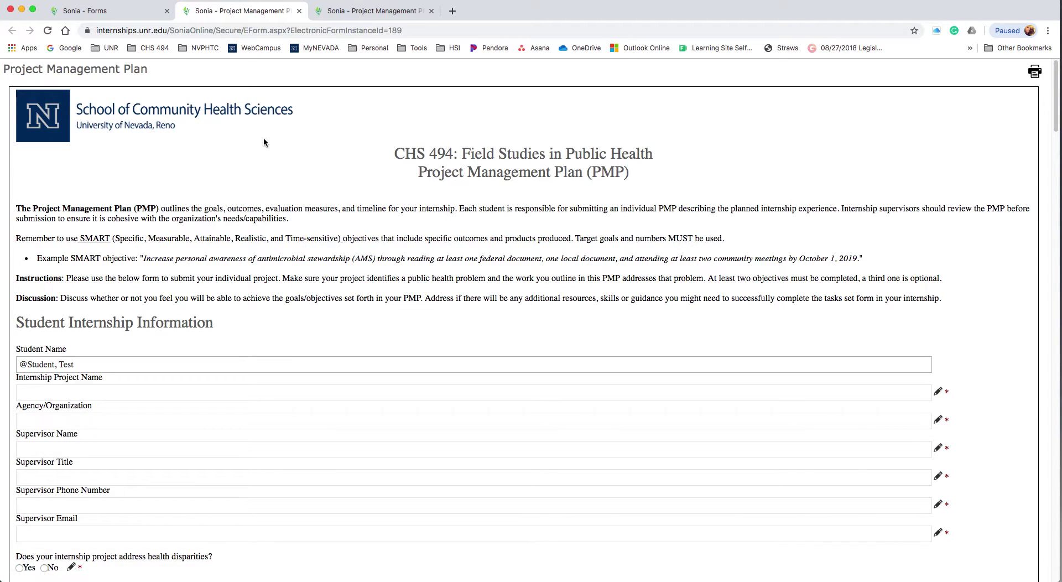
pyautogui.scroll(-20, 247, 139)
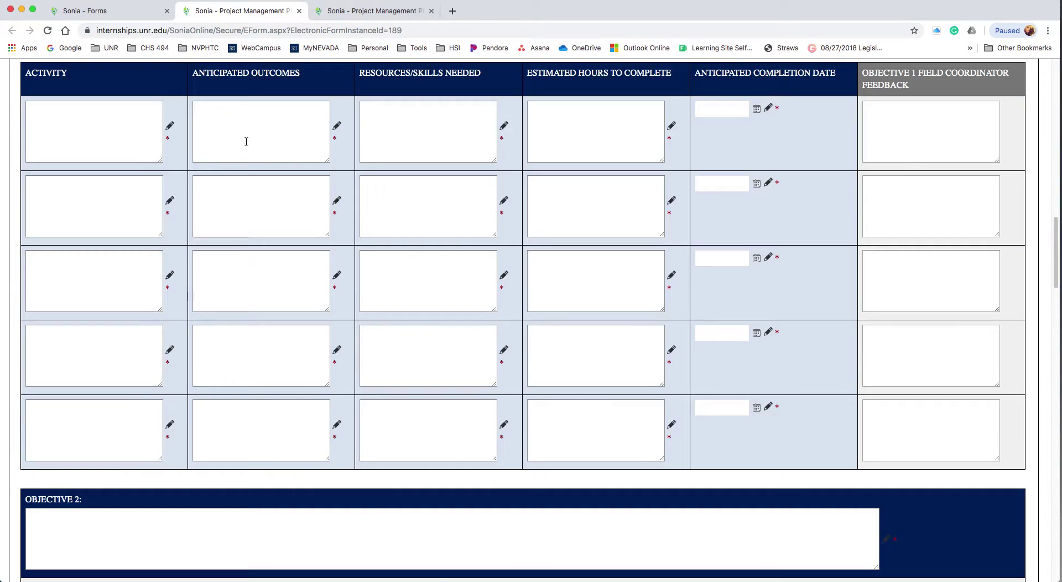
pyautogui.scroll(20, 246, 143)
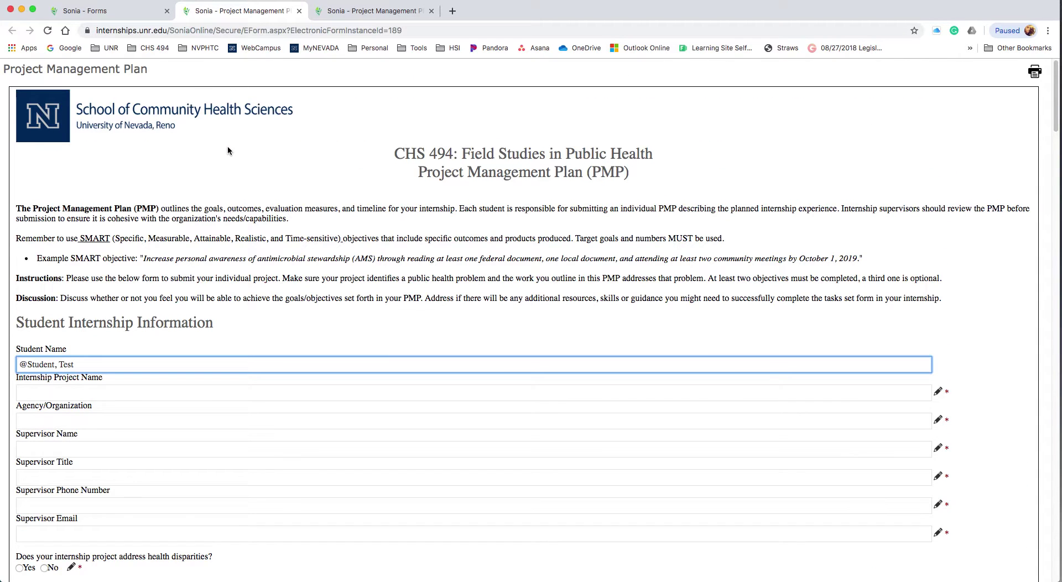